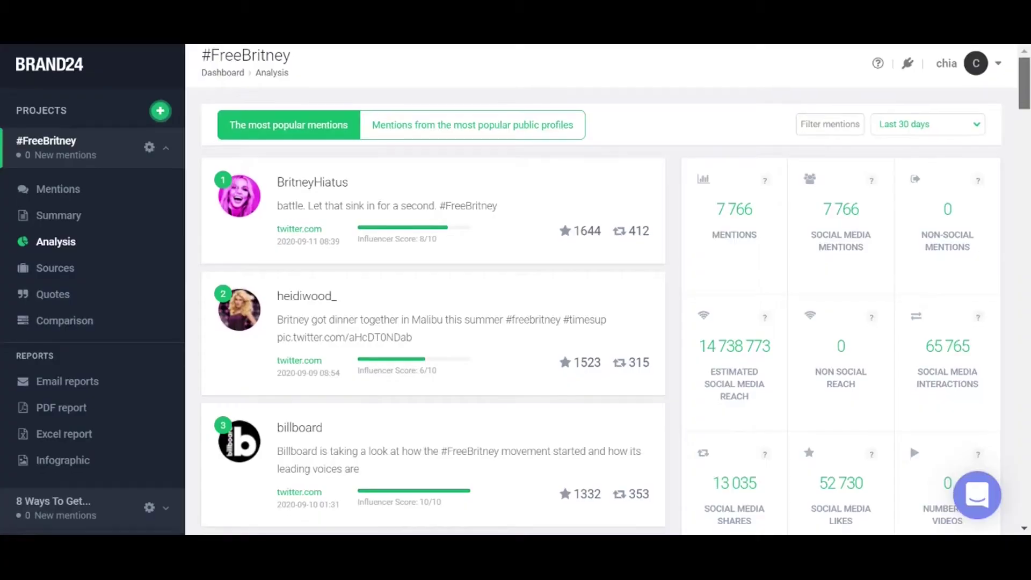
# Scroll through the #FreeBritney mentions and display the project's positive versus negative sentiment chart.
pyautogui.scroll(-7, 515, 288)
pyautogui.scroll(-6, 516, 289)
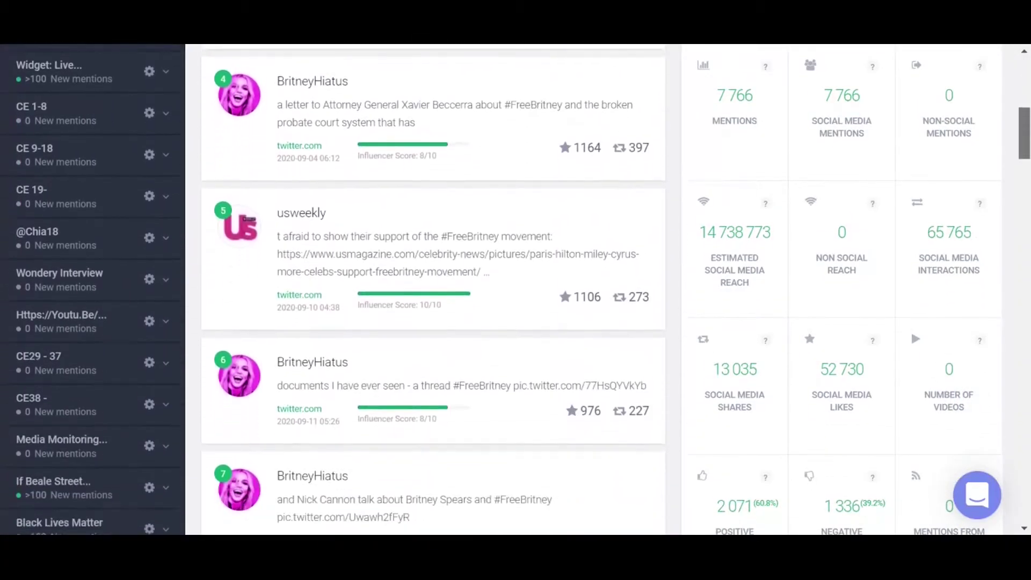
pyautogui.scroll(-3, 516, 289)
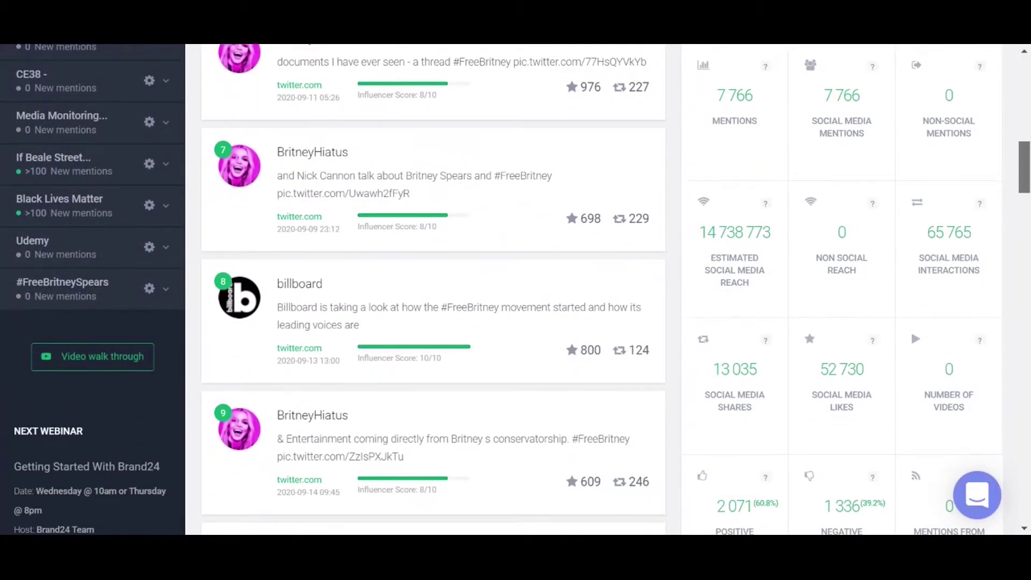
pyautogui.scroll(-1, 434, 290)
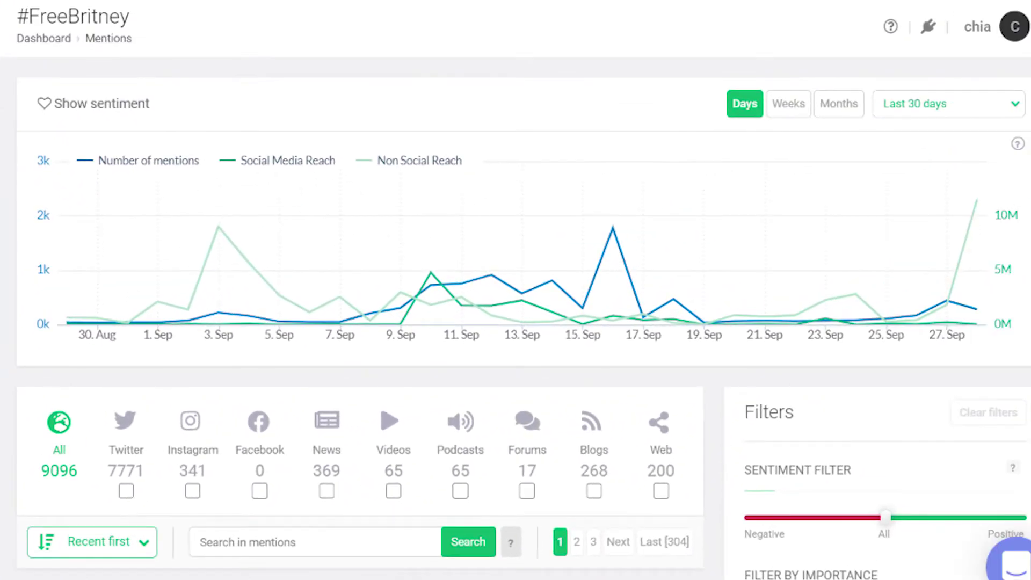
pyautogui.click(94, 103)
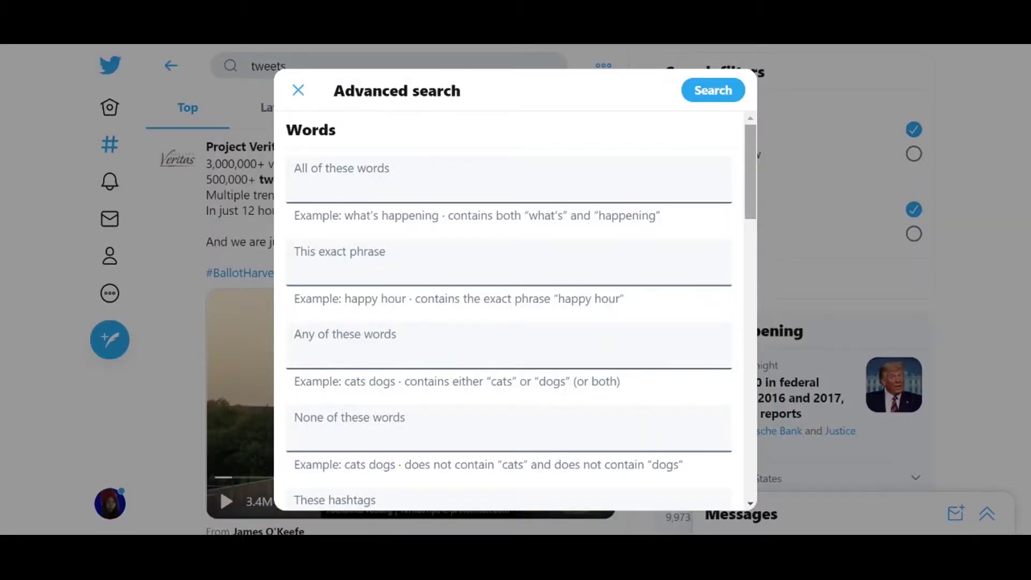
# In Advanced search, enter Brand24 as the account and set minimum replies, likes and retweets to 1.
pyautogui.moveTo(749, 132); pyautogui.dragTo(786, 237)
pyautogui.click(650, 267)
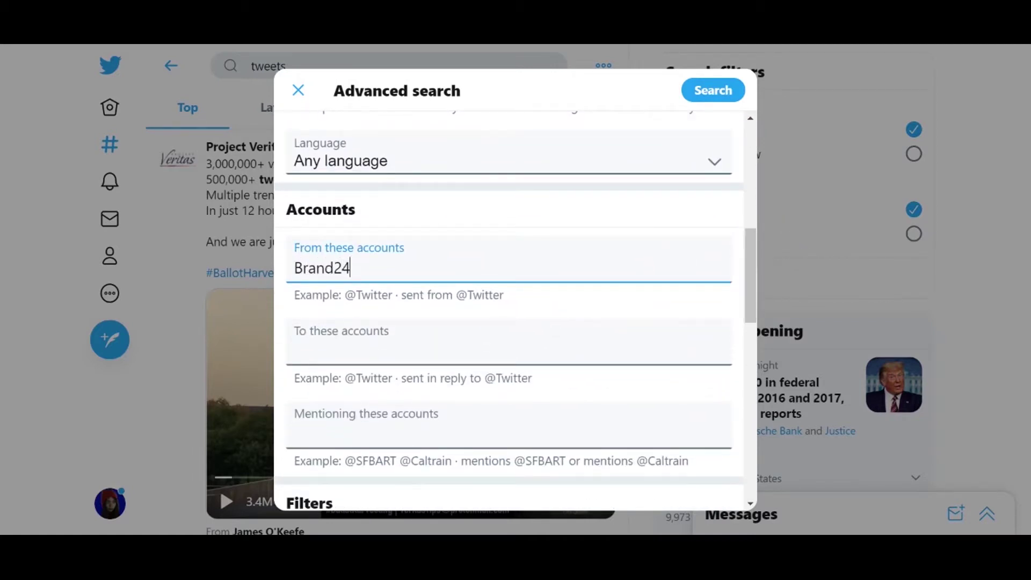
pyautogui.moveTo(753, 259); pyautogui.dragTo(772, 405)
pyautogui.click(400, 205)
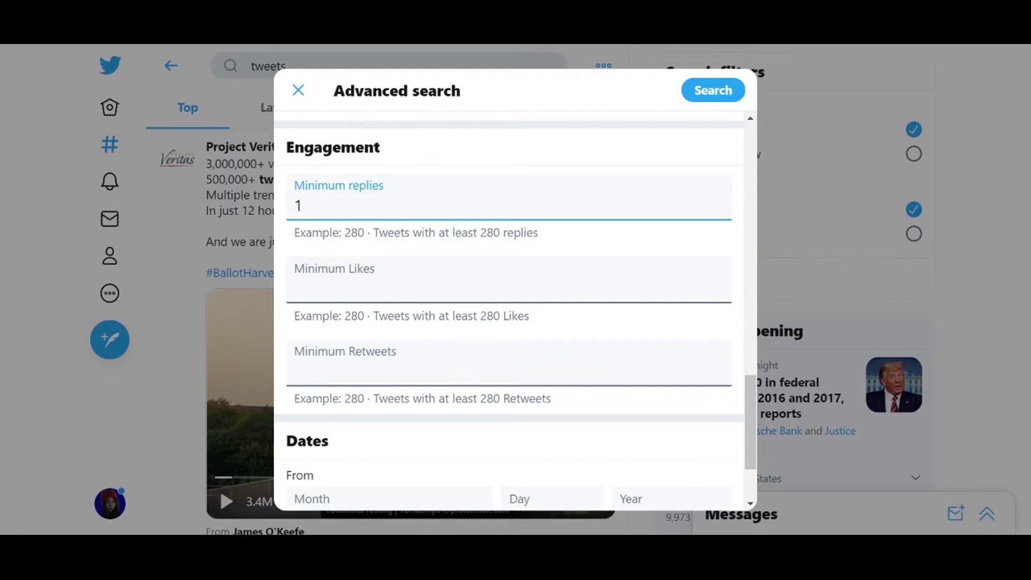
pyautogui.click(301, 289)
pyautogui.write('1')
pyautogui.click(295, 371)
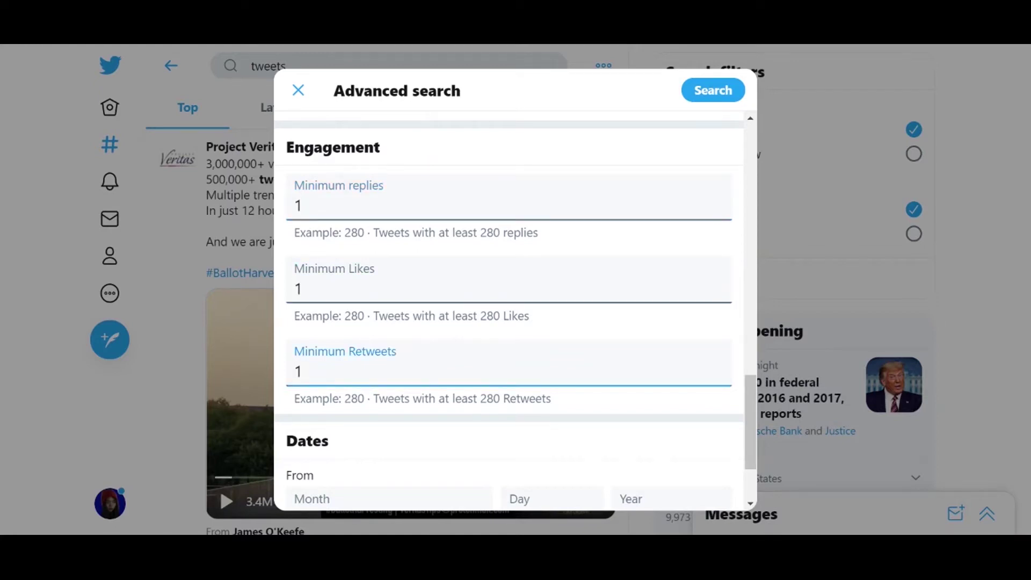
pyautogui.click(315, 289)
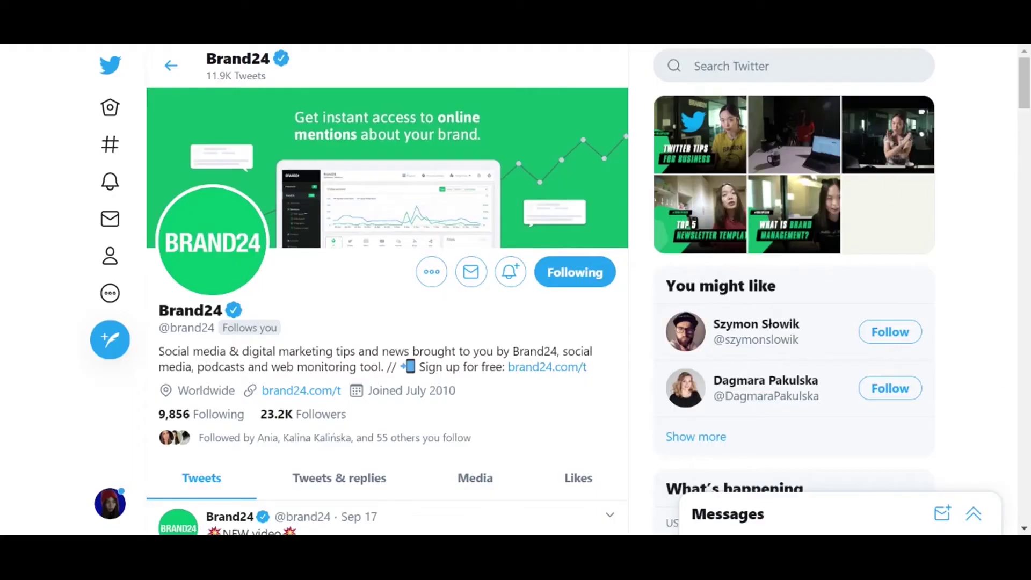
pyautogui.click(727, 65)
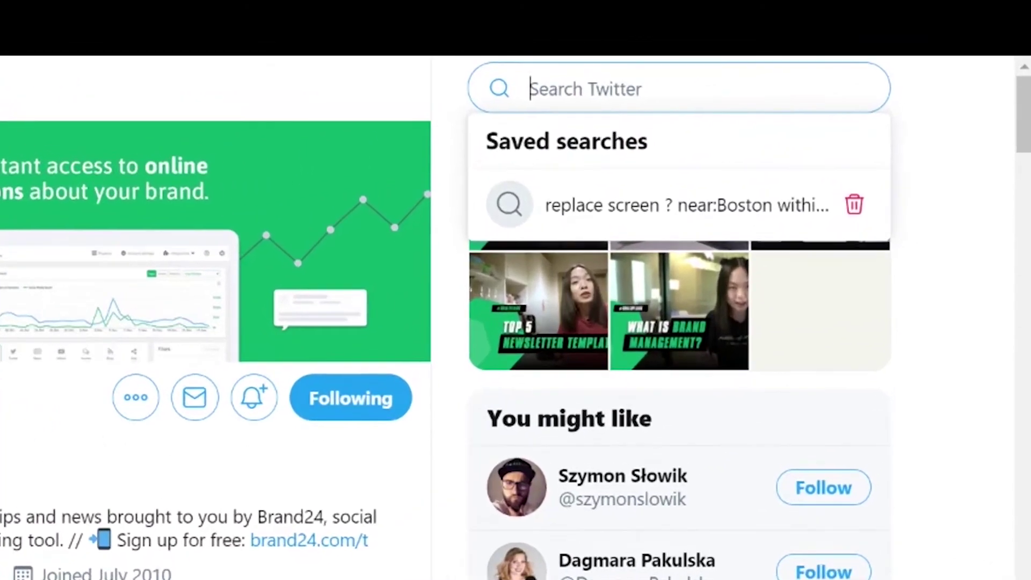
pyautogui.write('from:Brand24 min_replies')
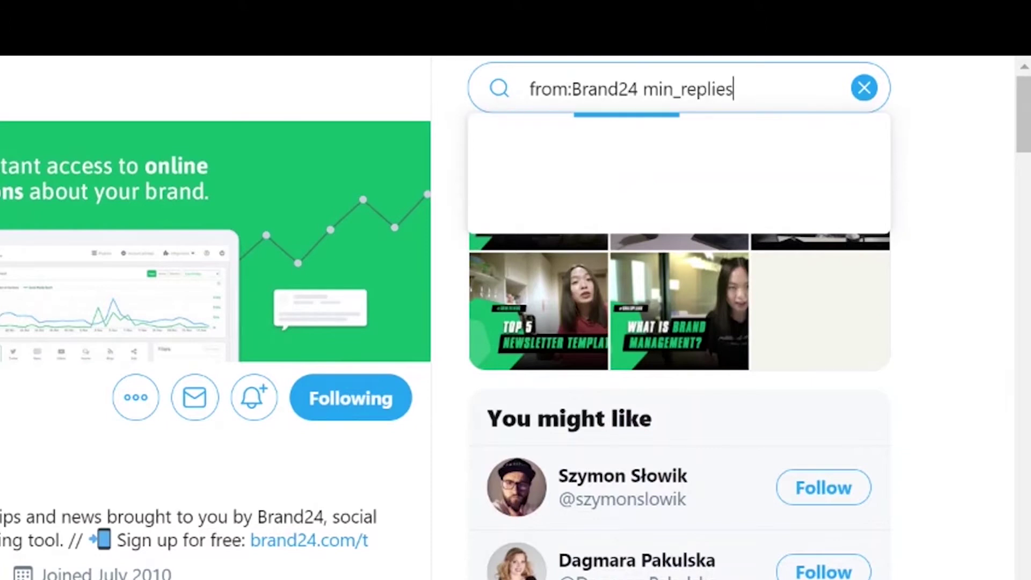
pyautogui.write(':1 min_')
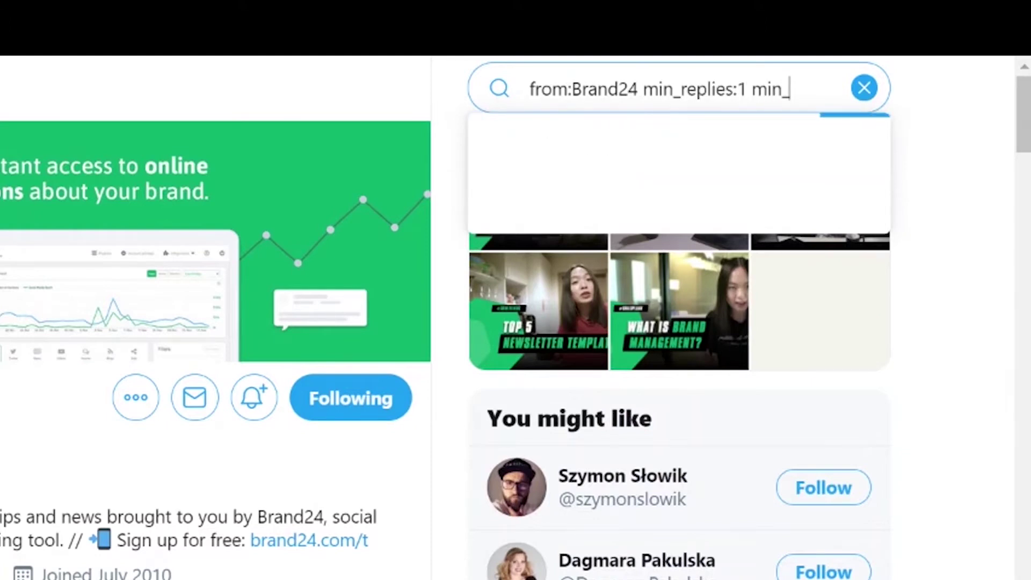
pyautogui.write('faves:1 ')
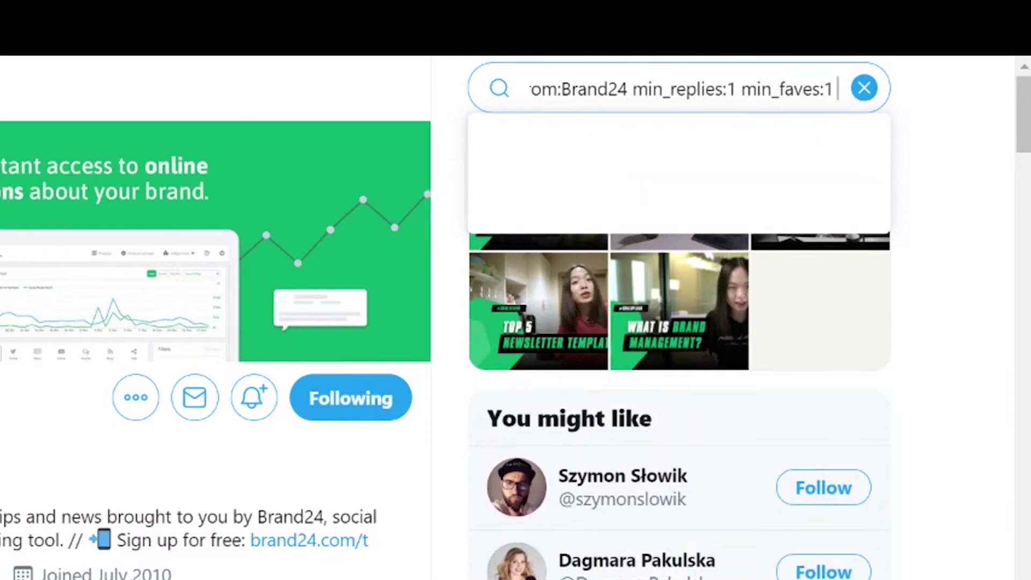
pyautogui.write('min_retweets:1')
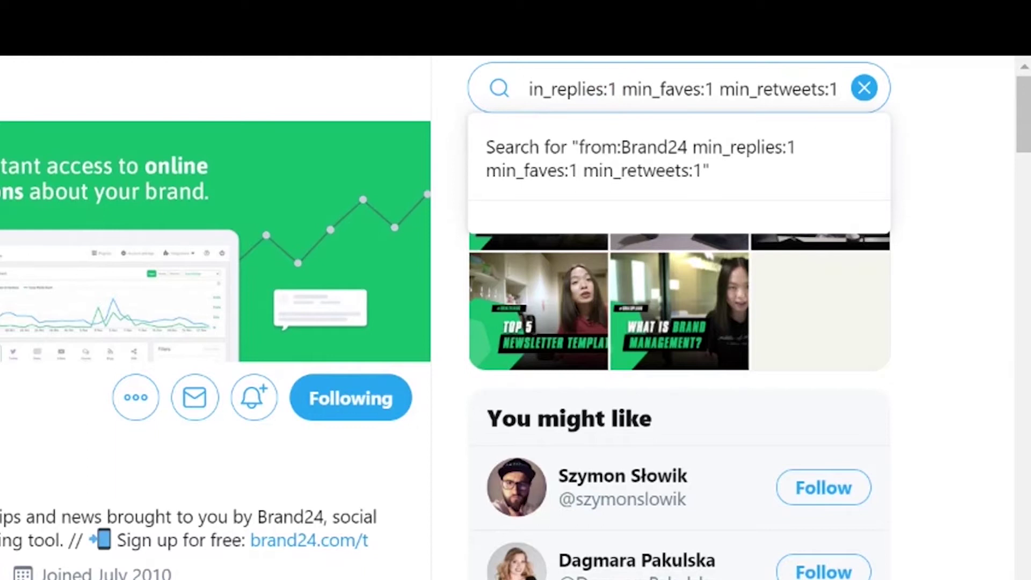
pyautogui.write('0')
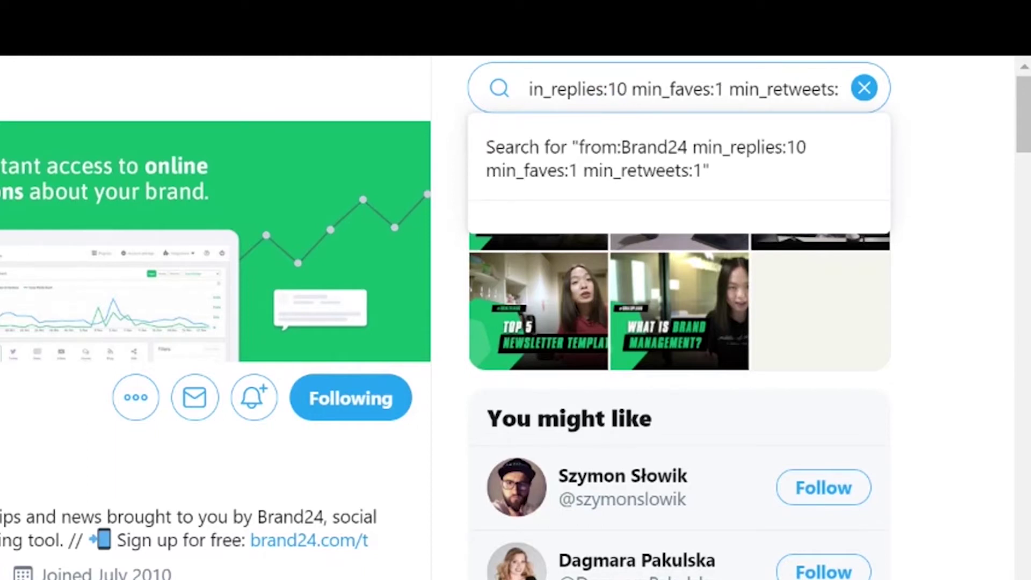
pyautogui.press('BackSpace')
pyautogui.press('Left')
pyautogui.press('Left')
pyautogui.press('Left')
pyautogui.press('Left')
pyautogui.press('Left')
pyautogui.press('Left')
pyautogui.press('Left')
pyautogui.press('Left')
pyautogui.press('Left')
pyautogui.press('Left')
pyautogui.press('Left')
pyautogui.press('Left')
pyautogui.press('Left')
pyautogui.press('Left')
pyautogui.press('Left')
pyautogui.press('Left')
pyautogui.press('Left')
pyautogui.press('Left')
pyautogui.press('Left')
pyautogui.press('Left')
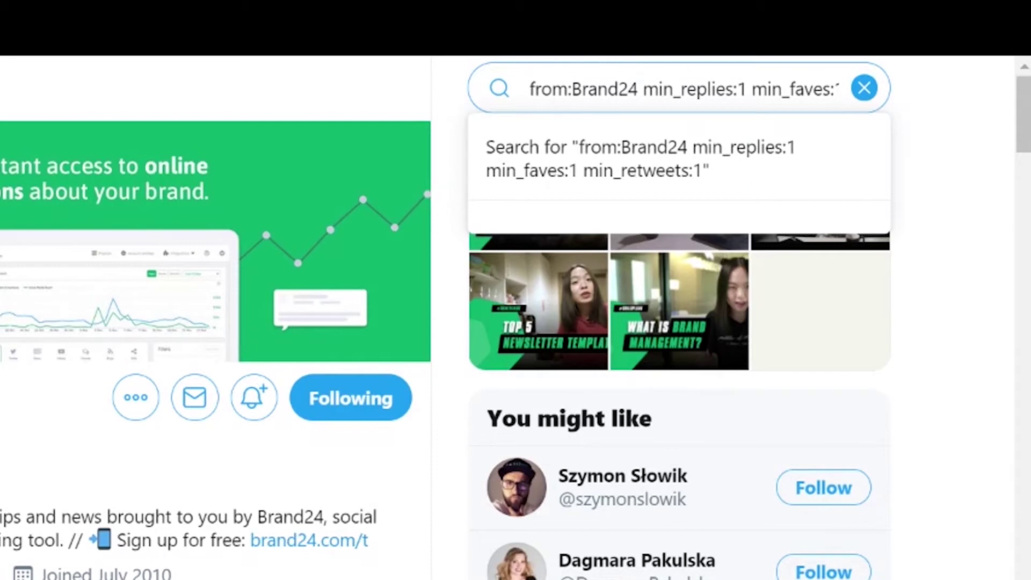
pyautogui.press('BackSpace')
pyautogui.press('BackSpace')
pyautogui.write('42')
pyautogui.press('BackSpace')
pyautogui.press('BackSpace')
pyautogui.write('24')
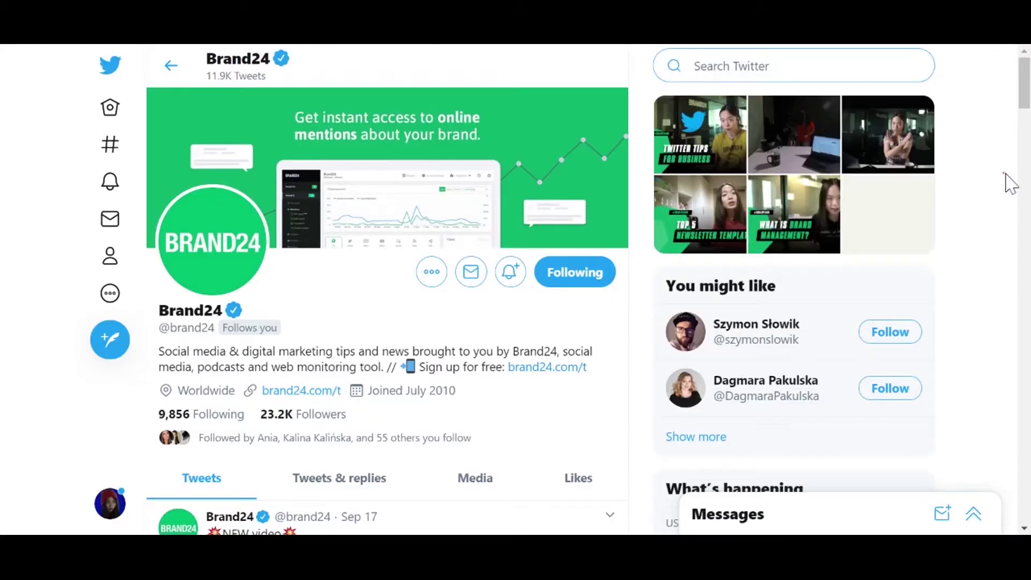
pyautogui.write('near:law')
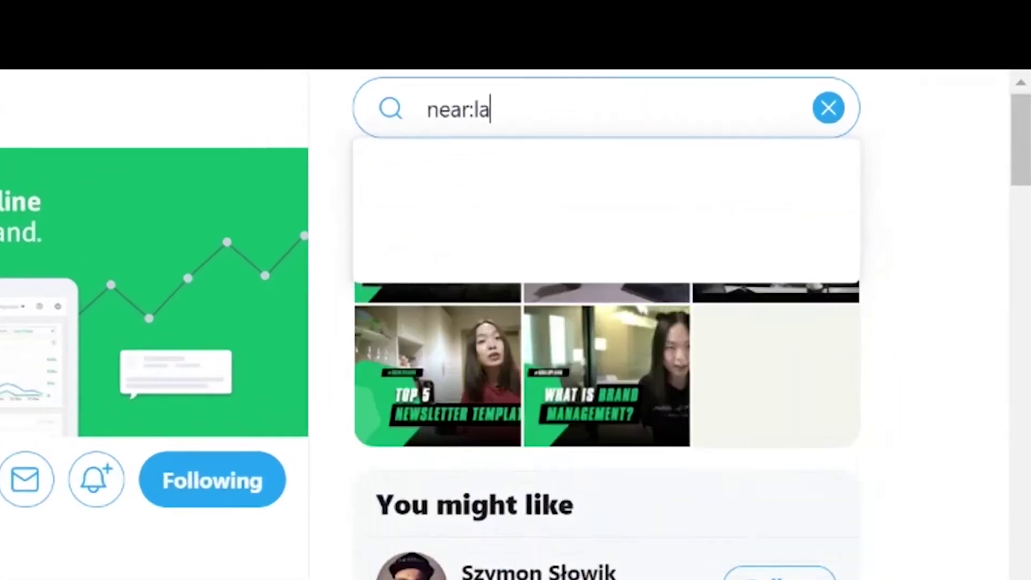
pyautogui.press('BackSpace')
pyautogui.write('s_vegas')
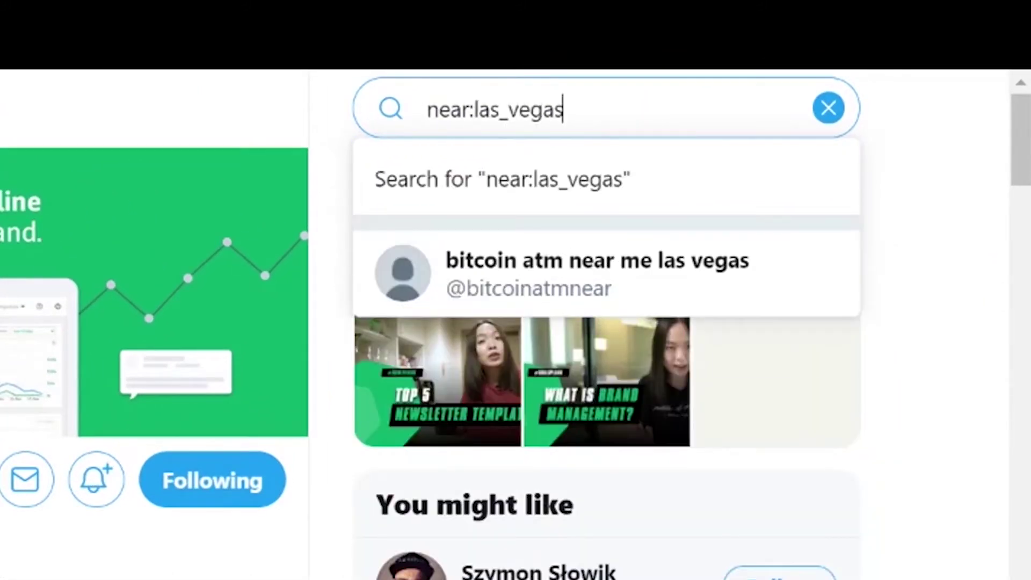
pyautogui.press('Return')
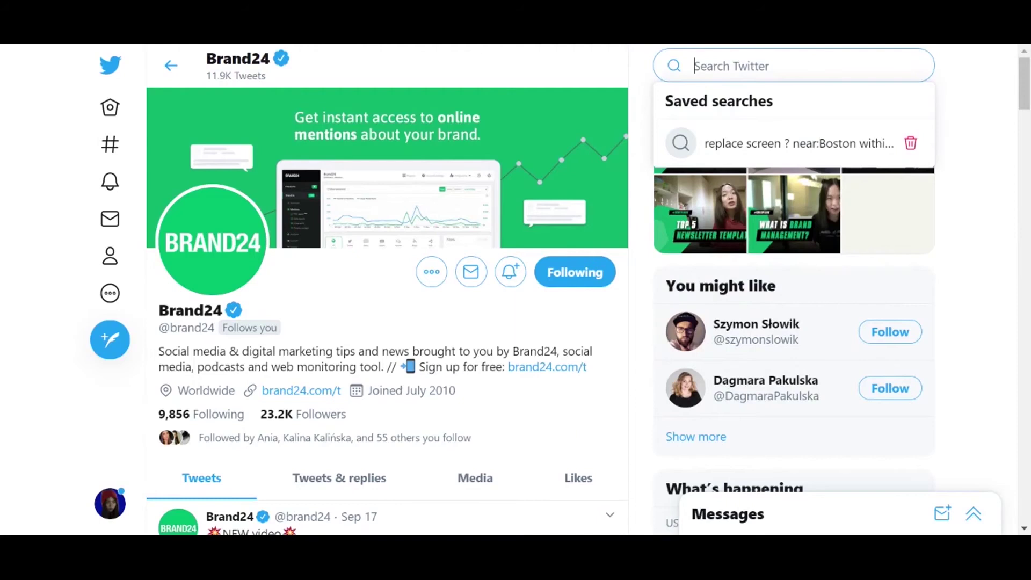
# Search 'near:las_vegas lang:es' and scroll through the Spanish tweets from Las Vegas.
pyautogui.write('near:las_vegas lang:es')
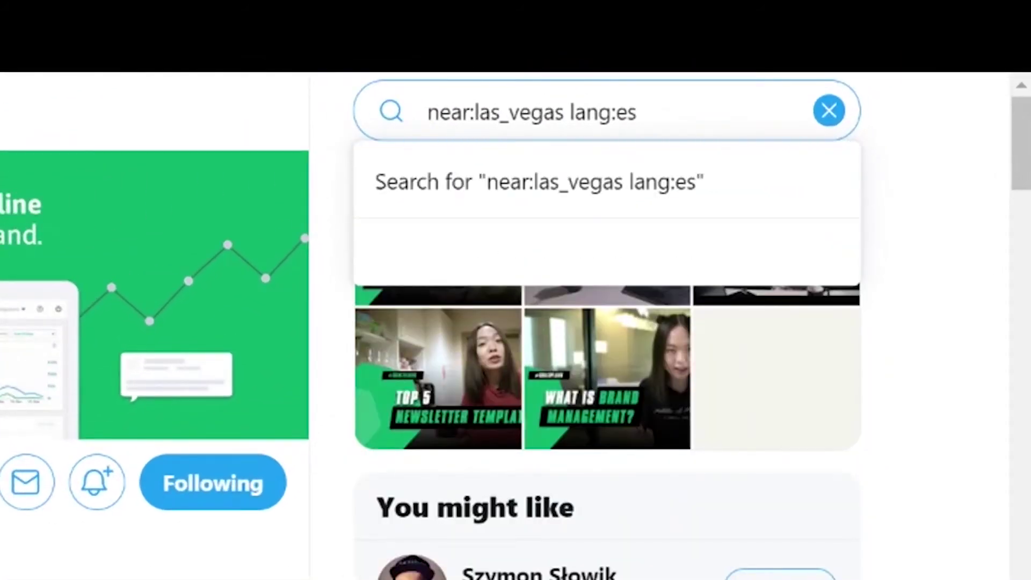
pyautogui.press('Return')
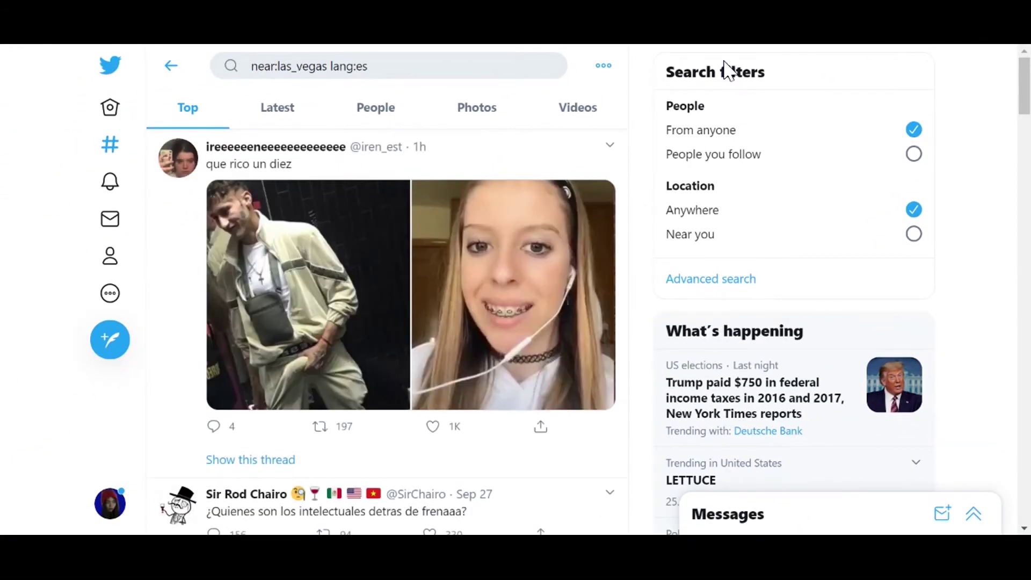
pyautogui.scroll(-15, 1023, 97)
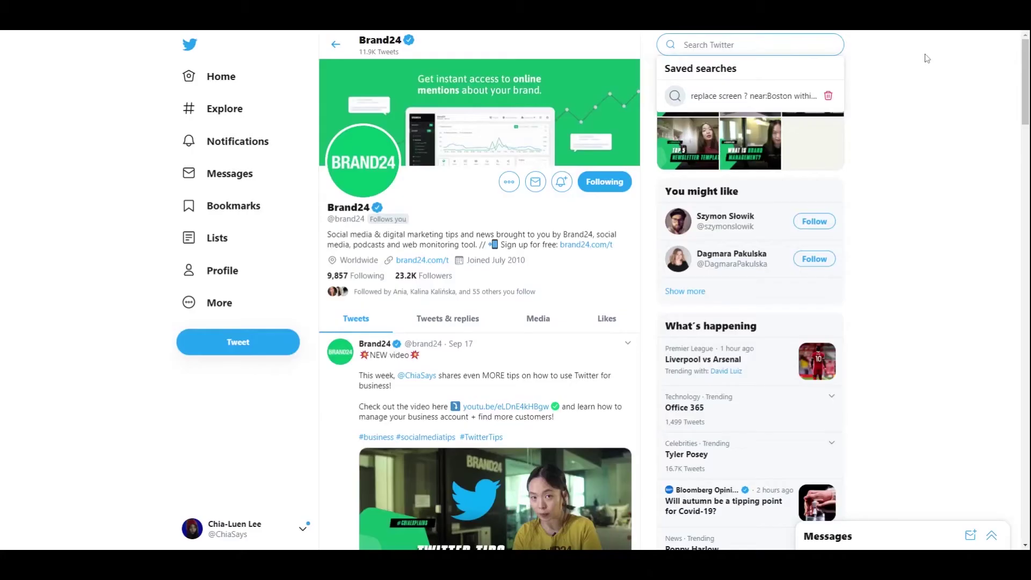
# Search for '#PutaCanonIt PIC' in the Twitter search box.
pyautogui.write('#')
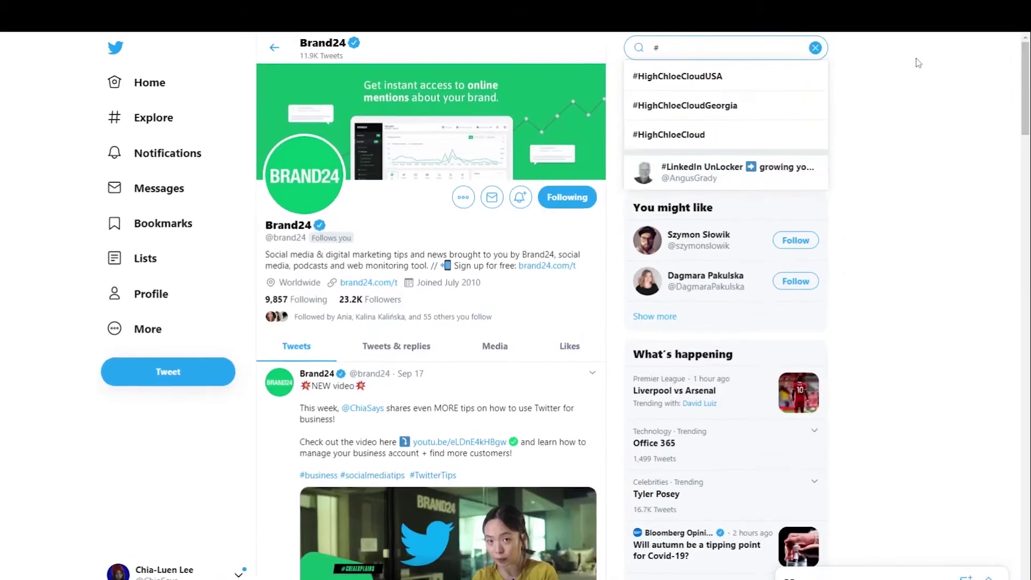
pyautogui.write('PutaCanonIt PIC')
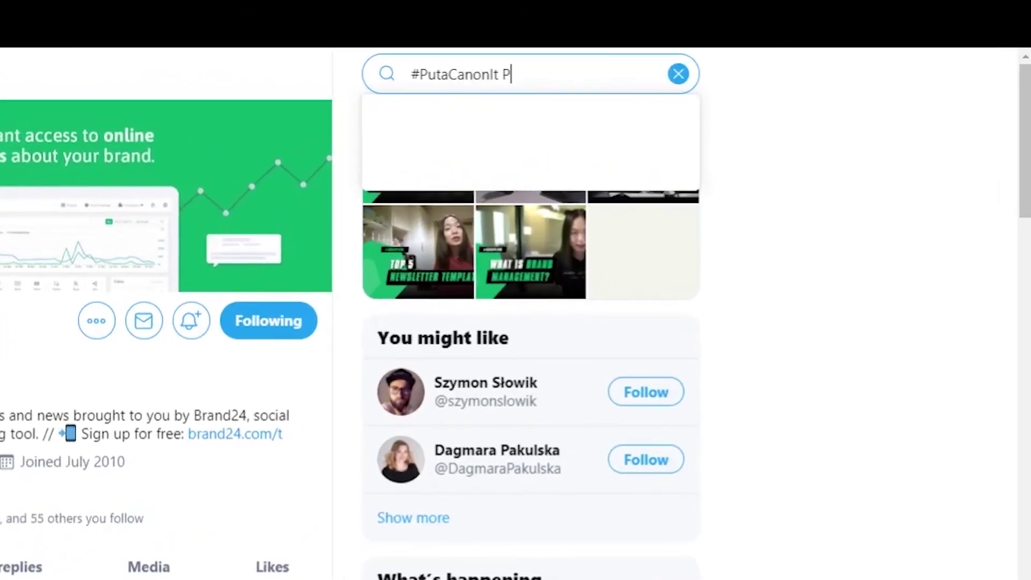
pyautogui.press('Return')
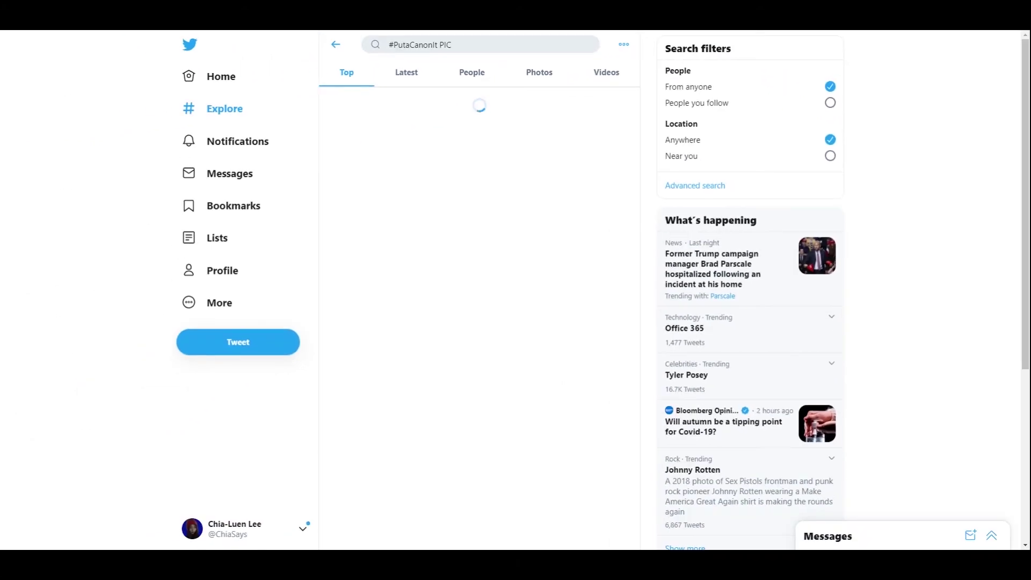